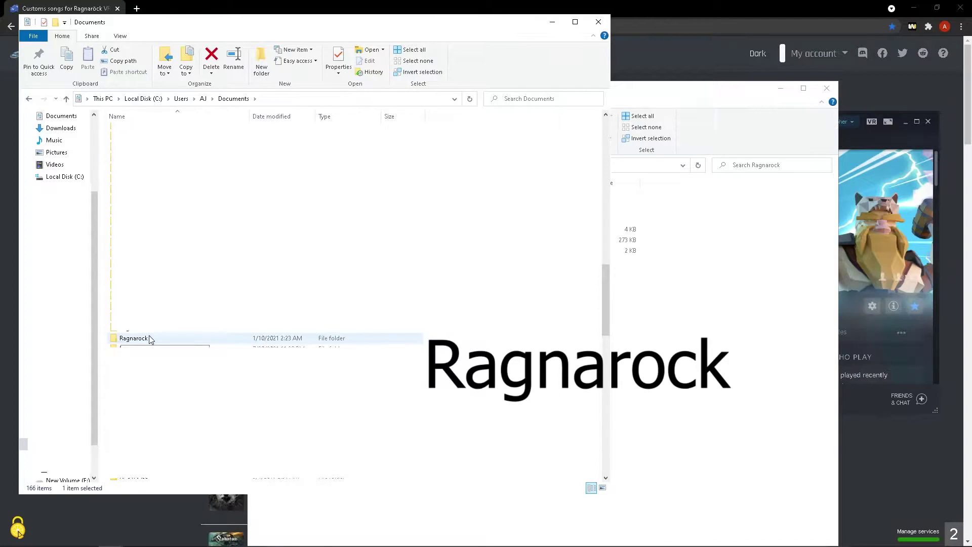
Browse Documents > Ragnarock > CustomSongs, selecting the NoJusticeNoPeace folder and SHThemeOfLaura.zip
double_click(154, 338)
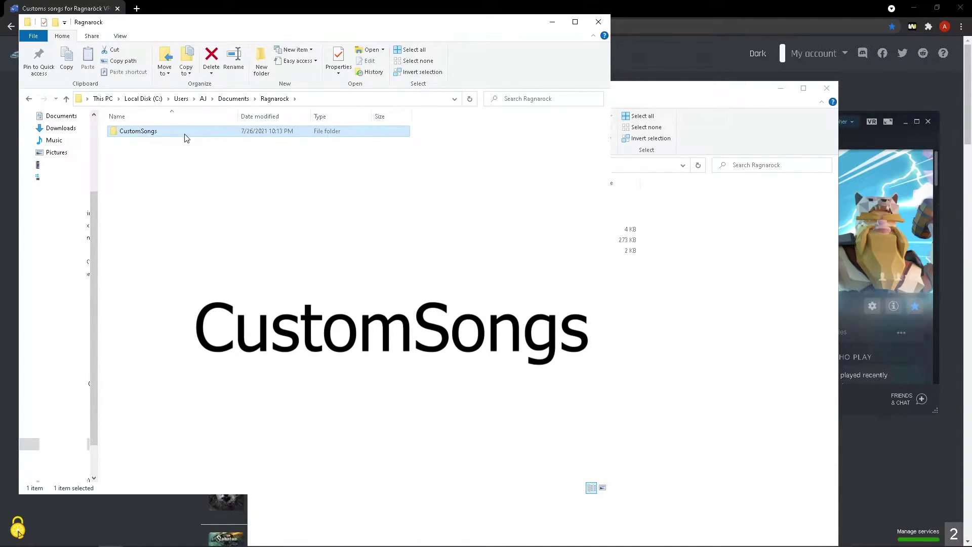
double_click(186, 137)
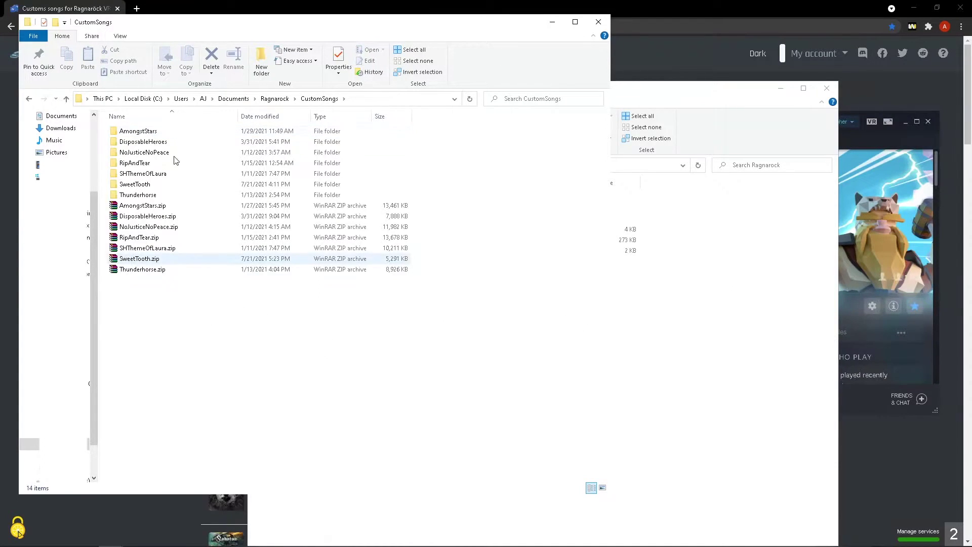
left_click(182, 152)
left_click(182, 250)
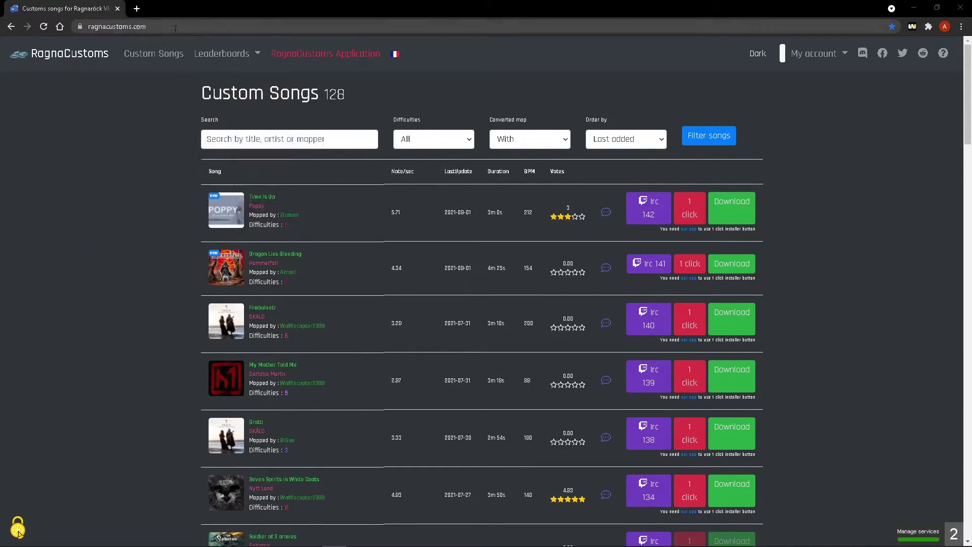
Select the ragnacustoms.com address, then reload the RagnaCustoms home page
left_click(113, 26)
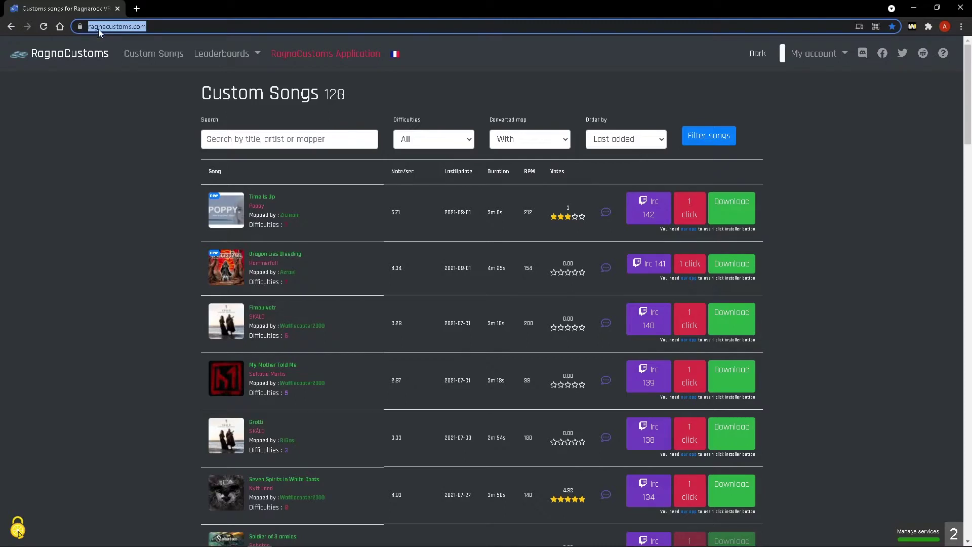
left_click(65, 137)
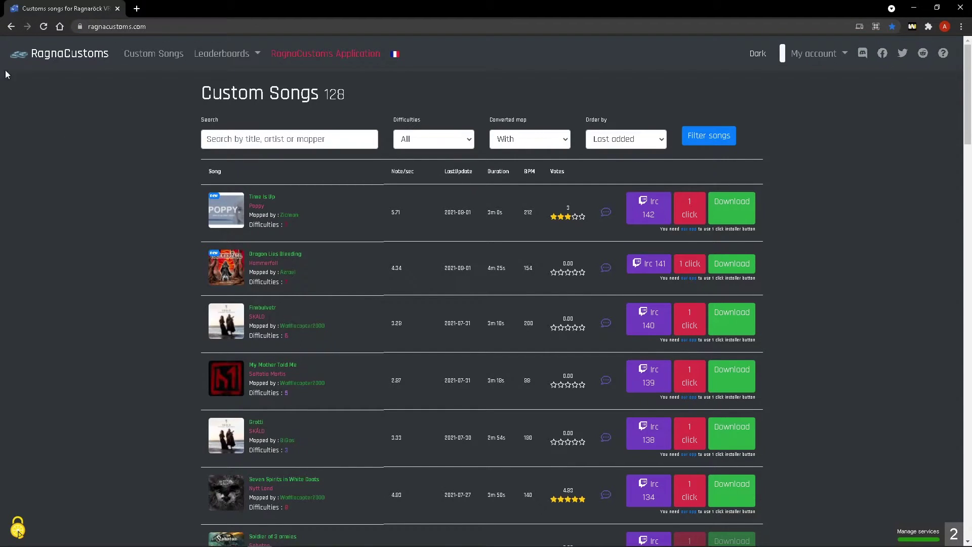
left_click(69, 53)
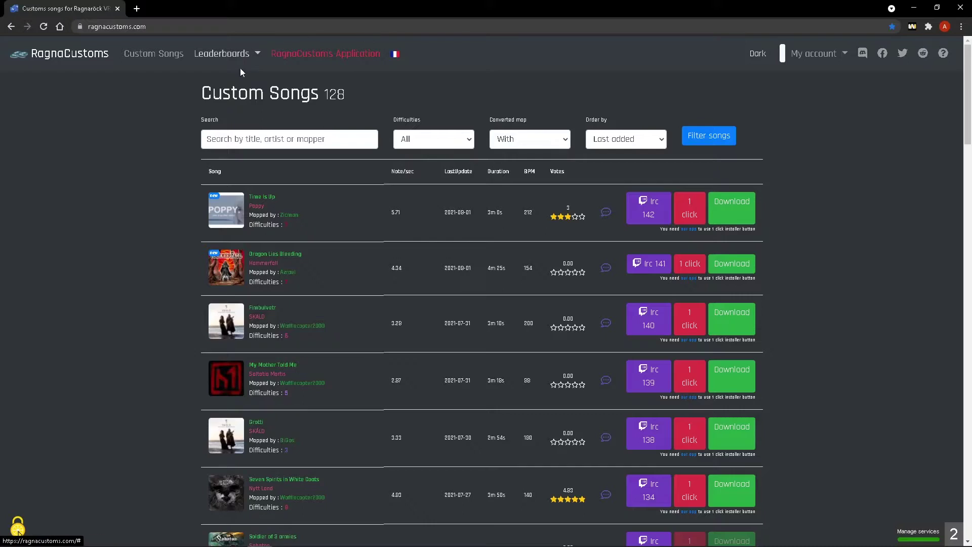
On the Our Application page, highlight the heading and download the RagnaCustoms .msi installer
left_click(331, 57)
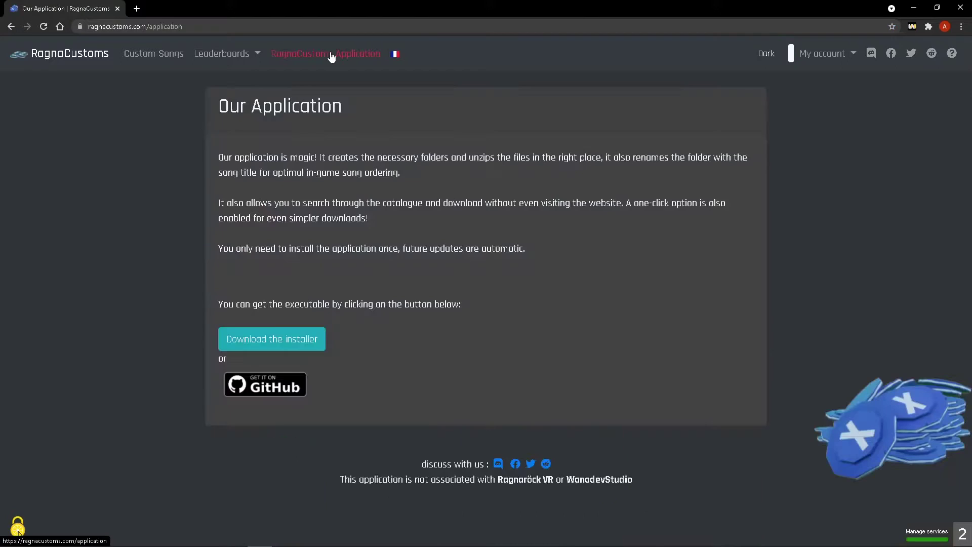
double_click(231, 105)
left_click_drag(253, 106, 358, 109)
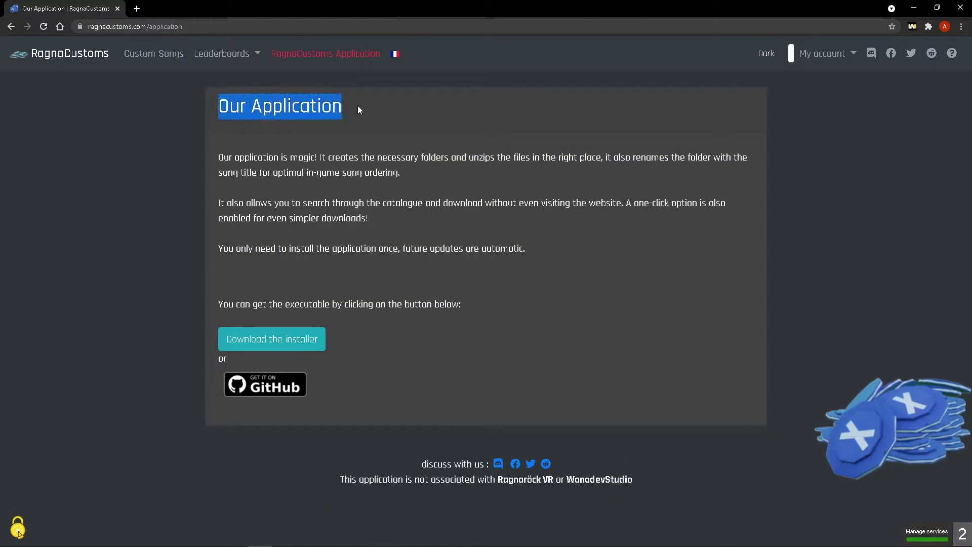
left_click(396, 190)
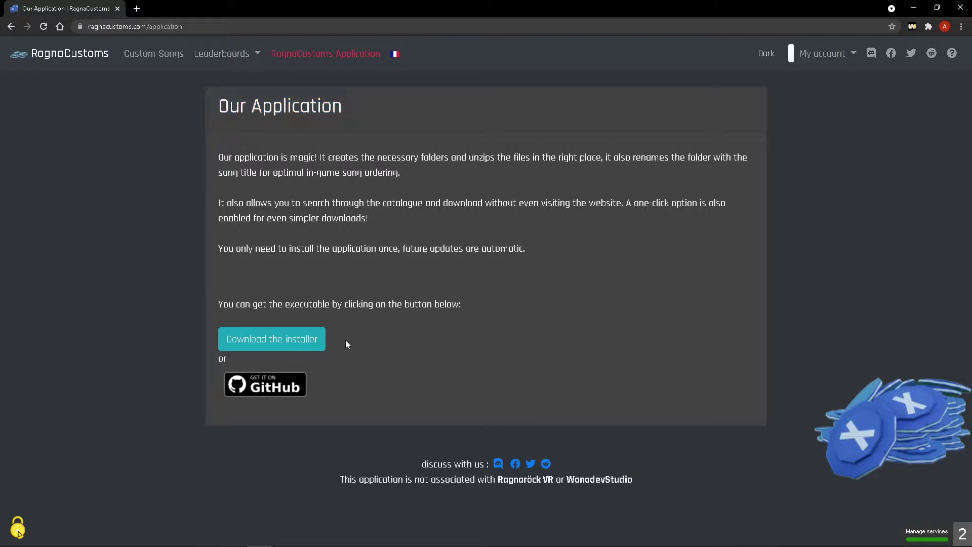
left_click(305, 342)
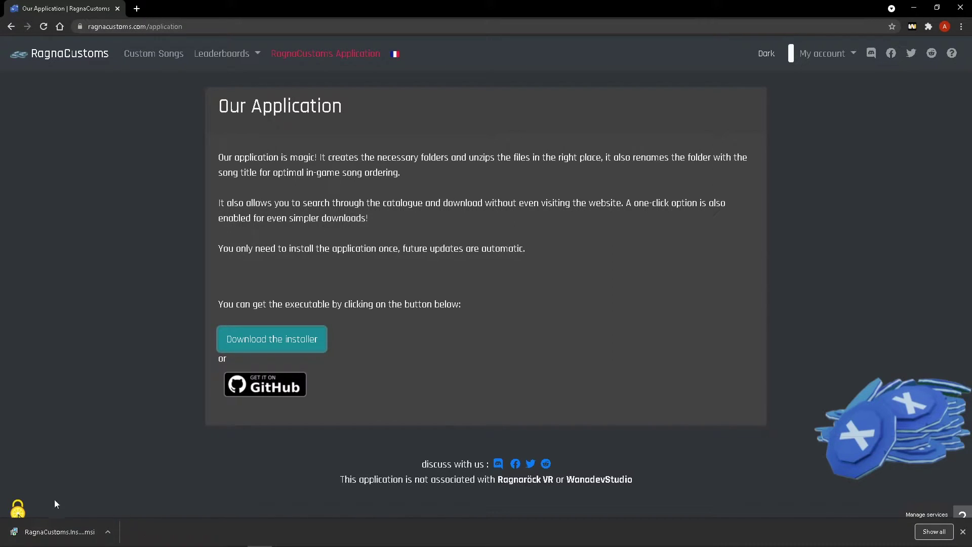
Open the downloaded .msi and expand SmartScreen's 'More info' details for the blocked installer
left_click(54, 531)
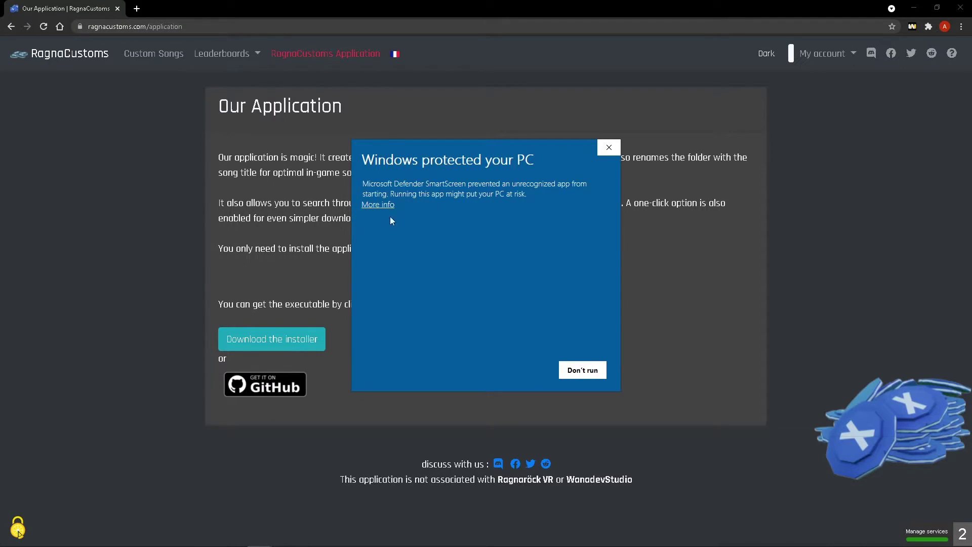
left_click(379, 205)
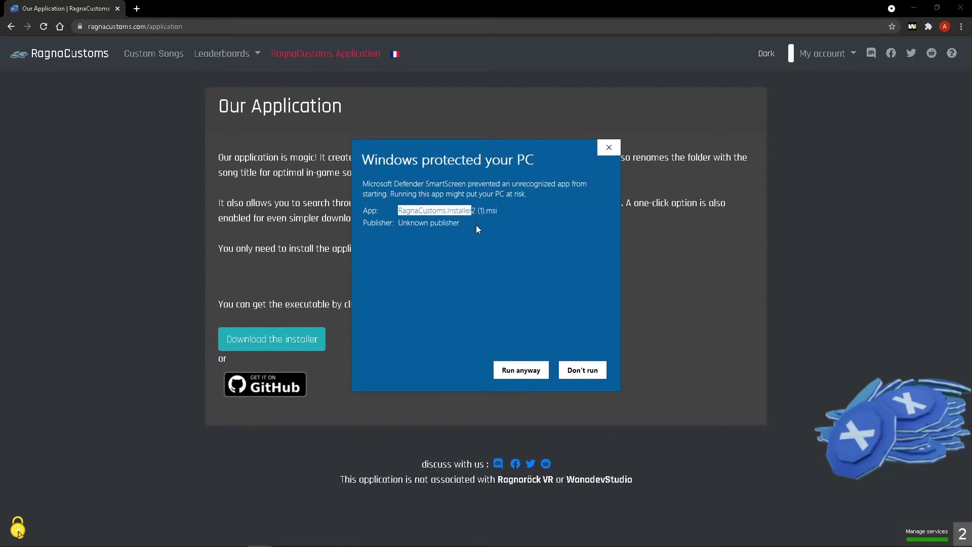
left_click(457, 236)
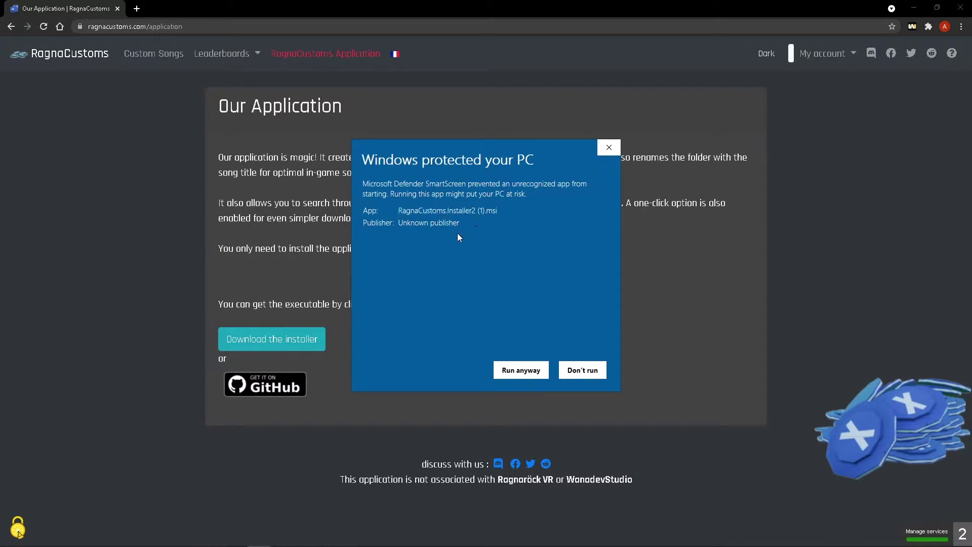
Run the installer anyway, install RagnaCustoms, and finish with 'Launch RagnaCustoms' checked
left_click(521, 370)
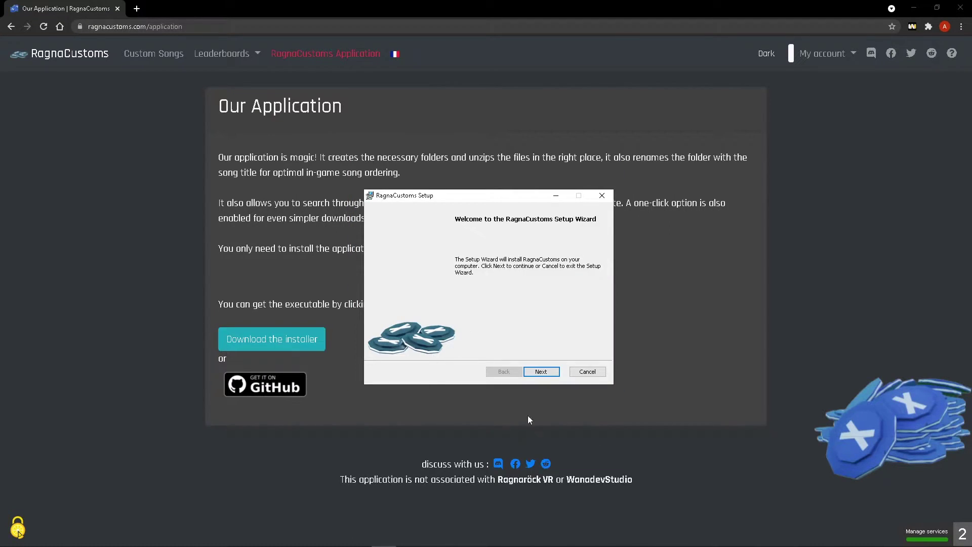
left_click(545, 375)
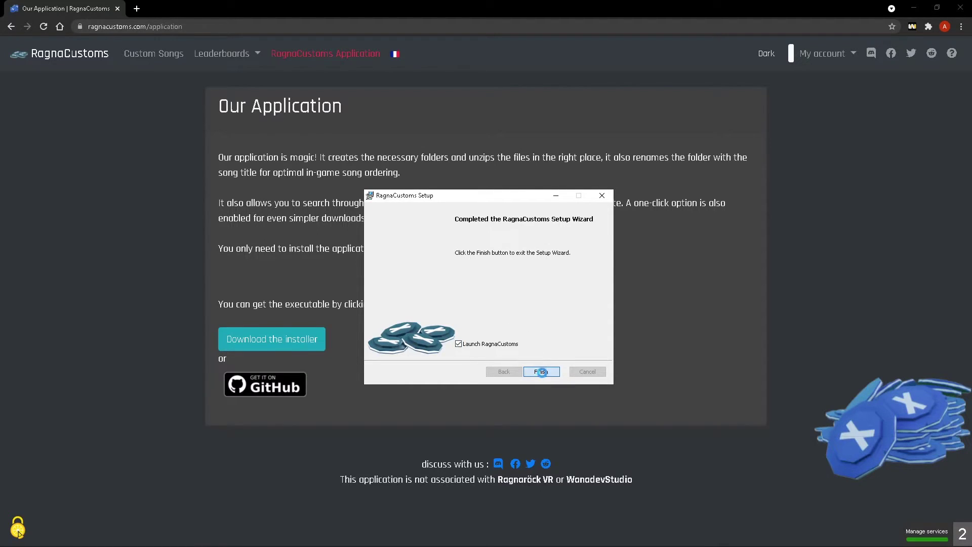
left_click(541, 371)
type("Rip and Tear")
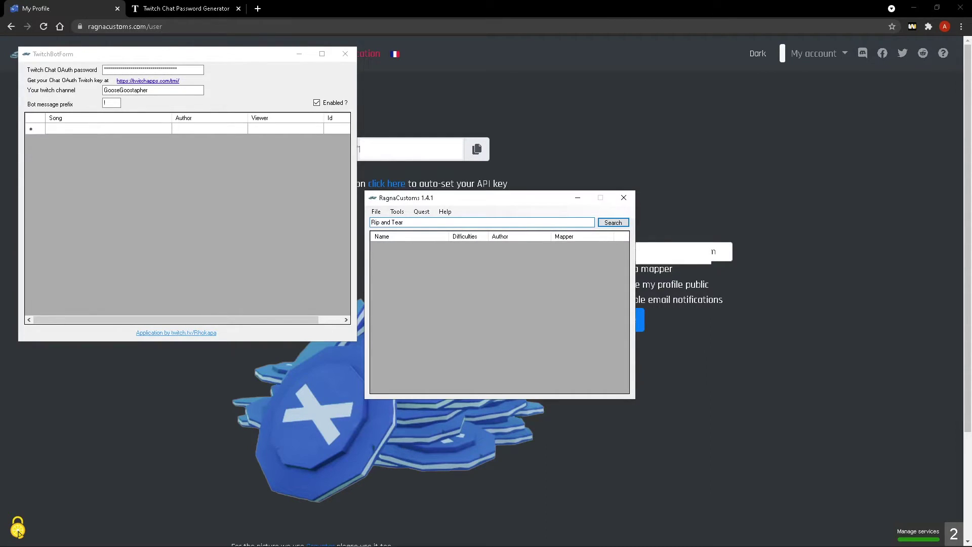
Search for 'Rip and Tear', download the Mick Gordon result, and dismiss the confirmation
key("Return")
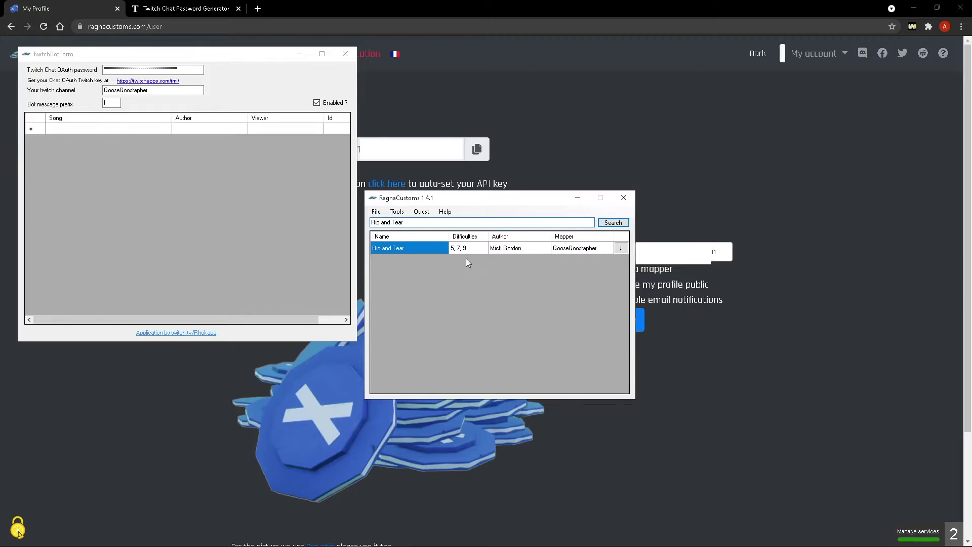
left_click(621, 249)
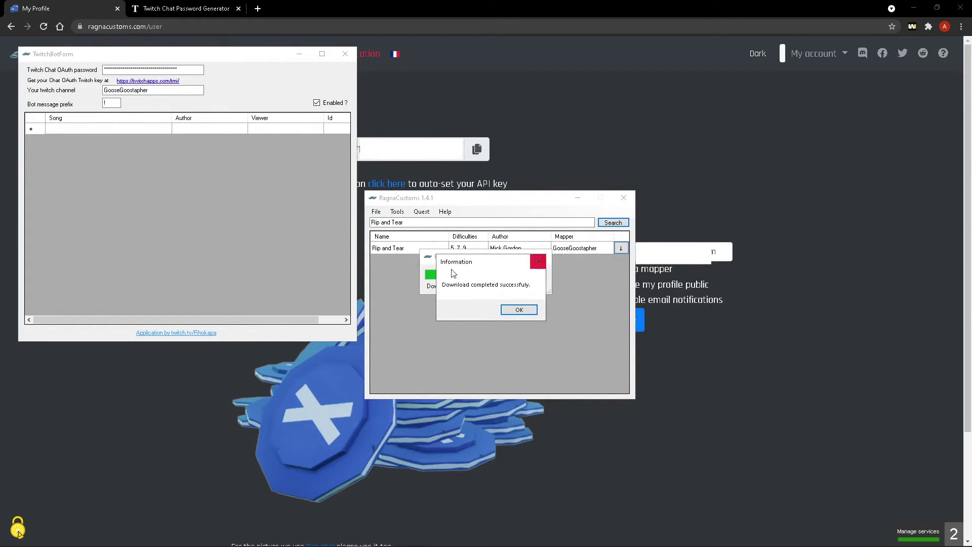
left_click(519, 310)
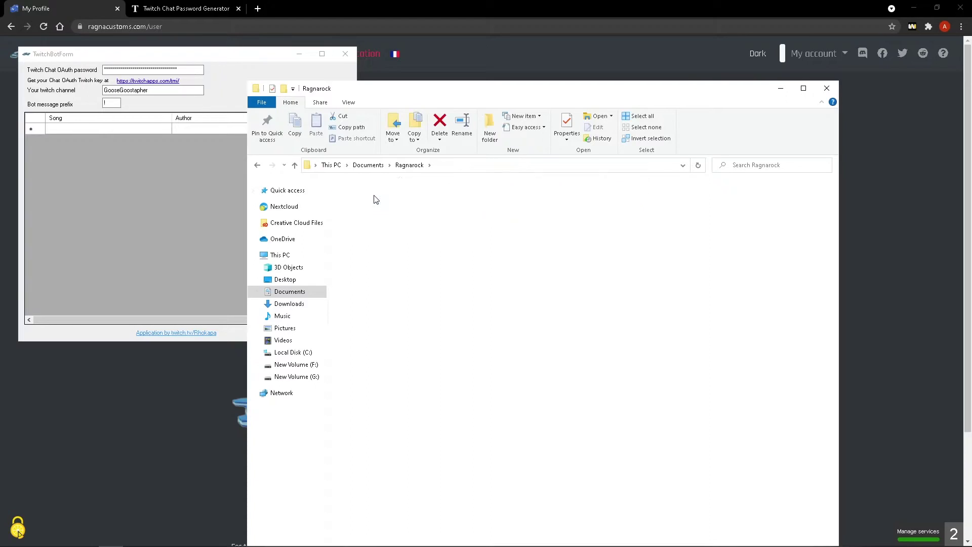
Open CustomSongs and then the new ripandteargoosegoostapher song folder
double_click(373, 200)
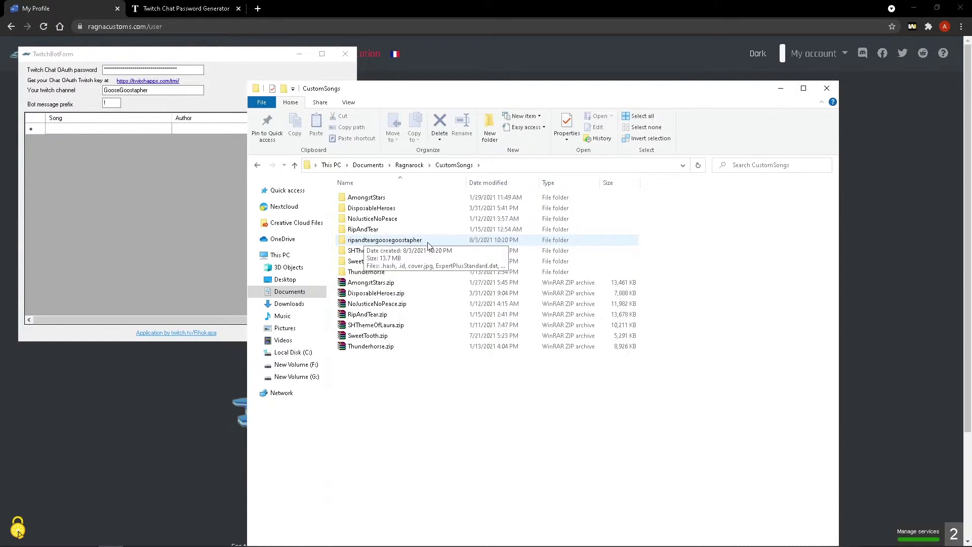
double_click(384, 240)
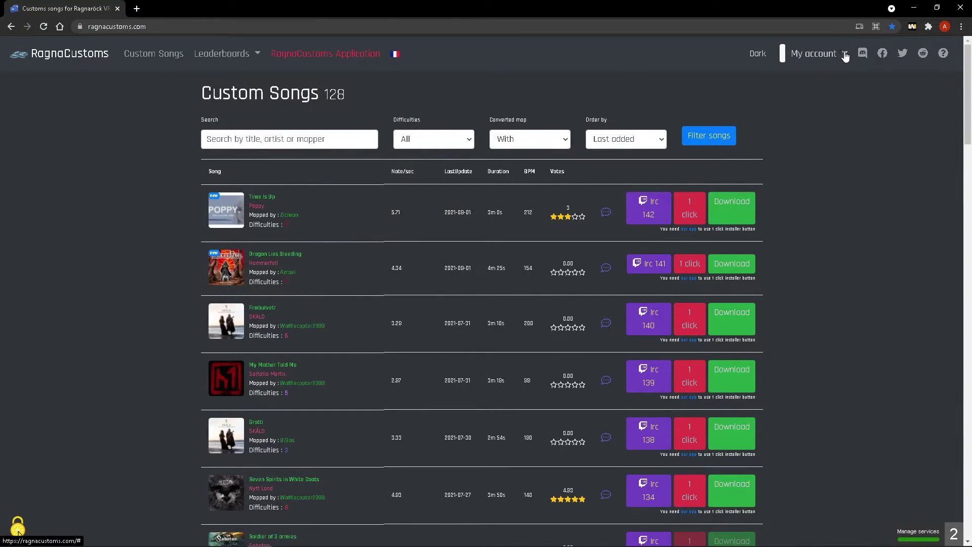
Go to My account from the account dropdown and highlight the 'Your API key' label
left_click(845, 55)
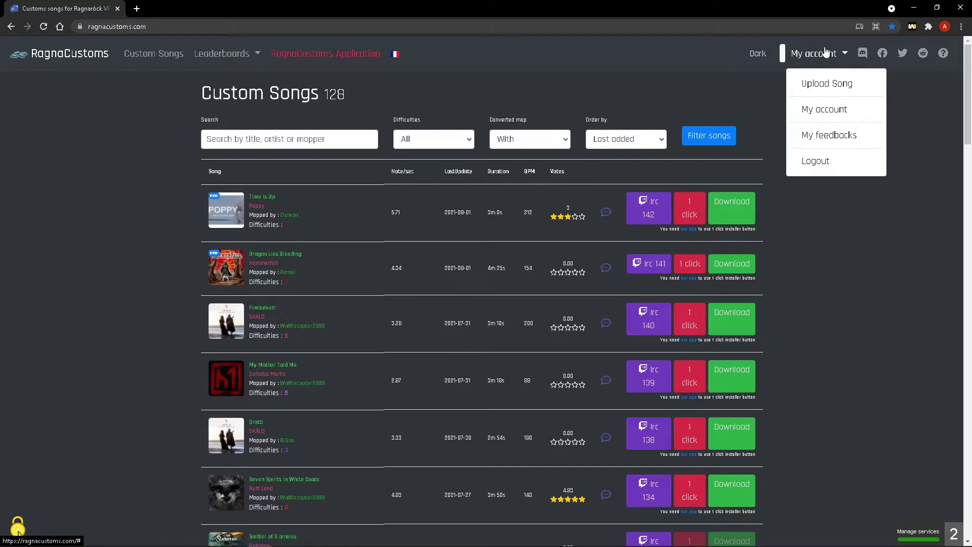
left_click(812, 111)
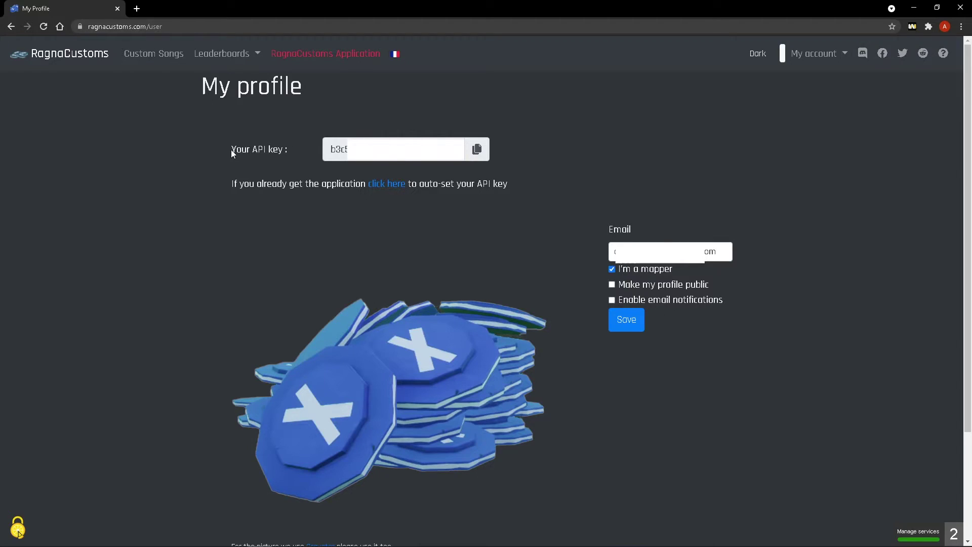
left_click_drag(230, 149, 298, 149)
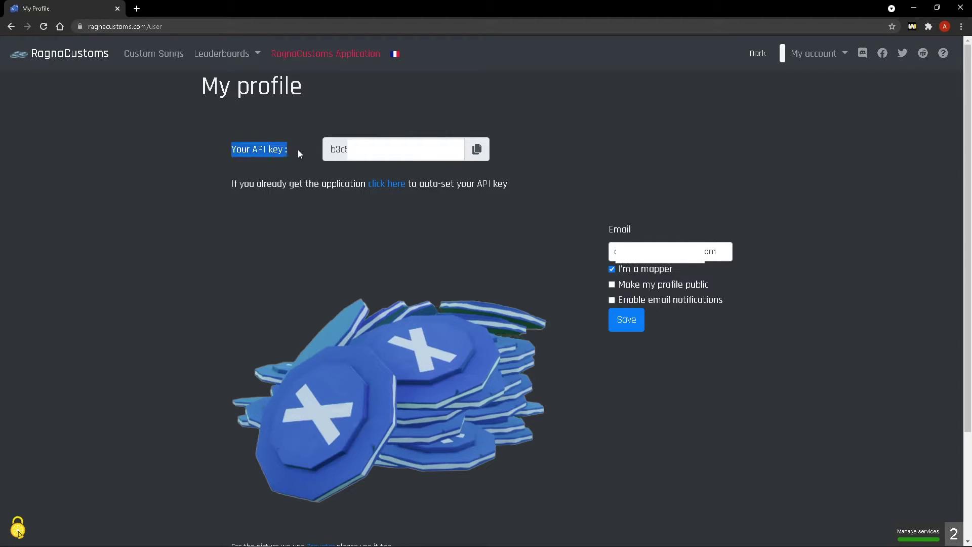
Enter the profile's API key under Tools > Score system > Configure API key and confirm
left_click(335, 148)
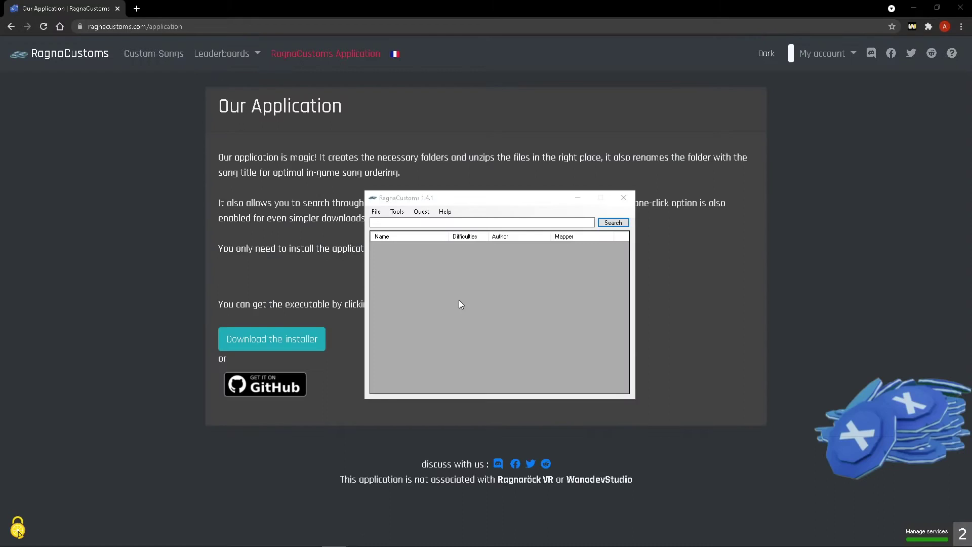
left_click(456, 223)
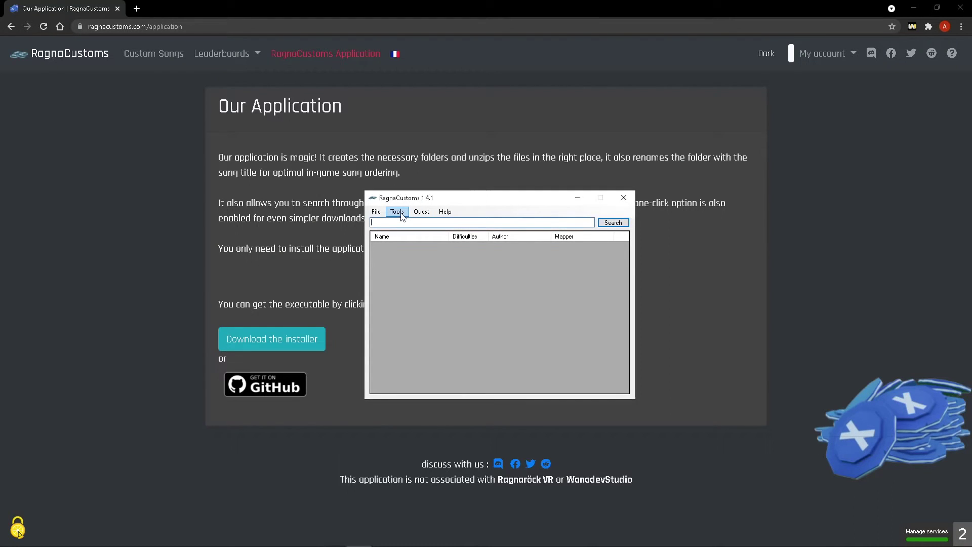
left_click(401, 214)
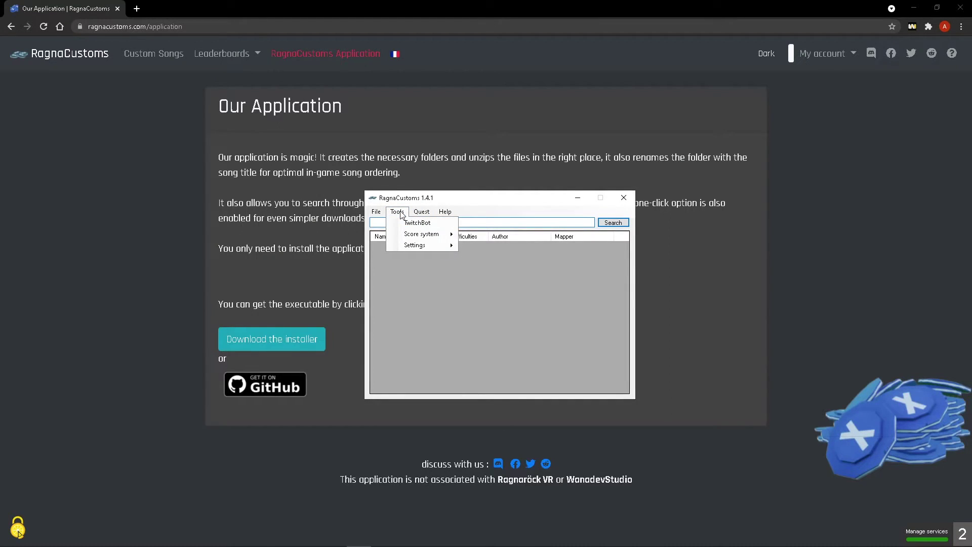
mouse_move(422, 234)
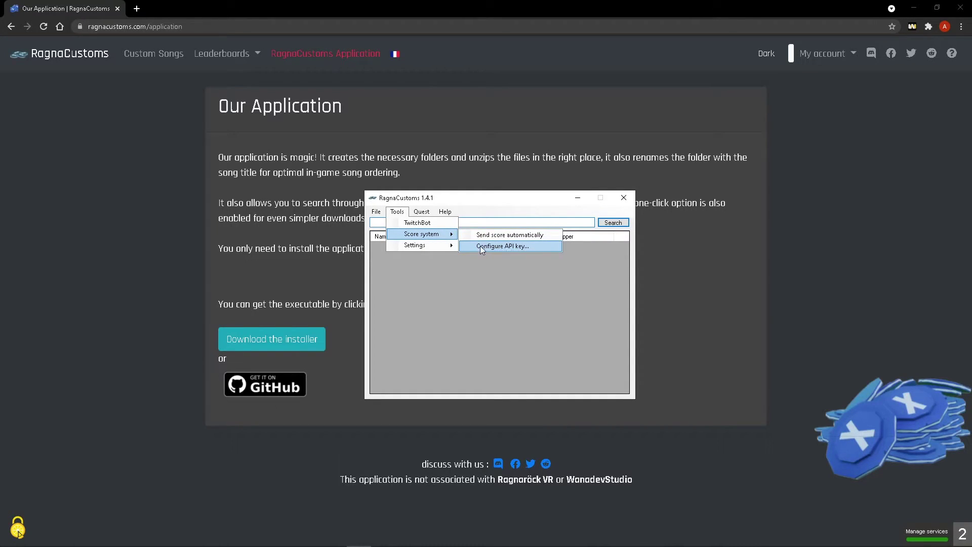
left_click(480, 245)
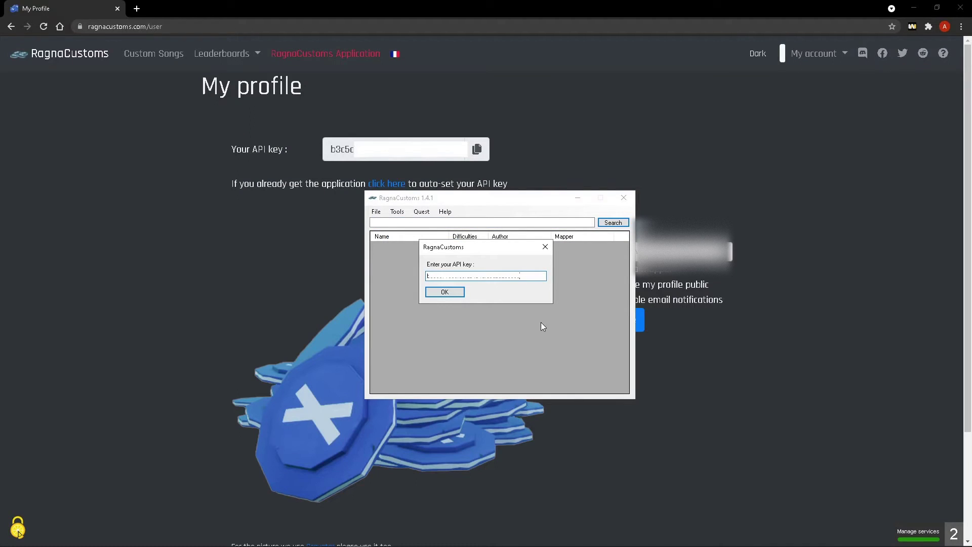
left_click(446, 293)
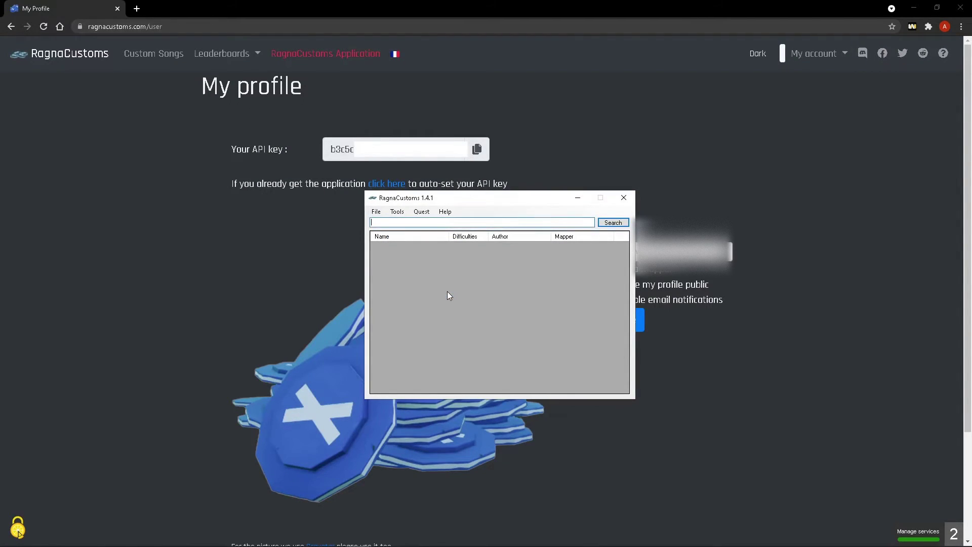
Open the Tools > TwitchBot settings and move the window to the upper left
left_click(396, 211)
left_click(414, 223)
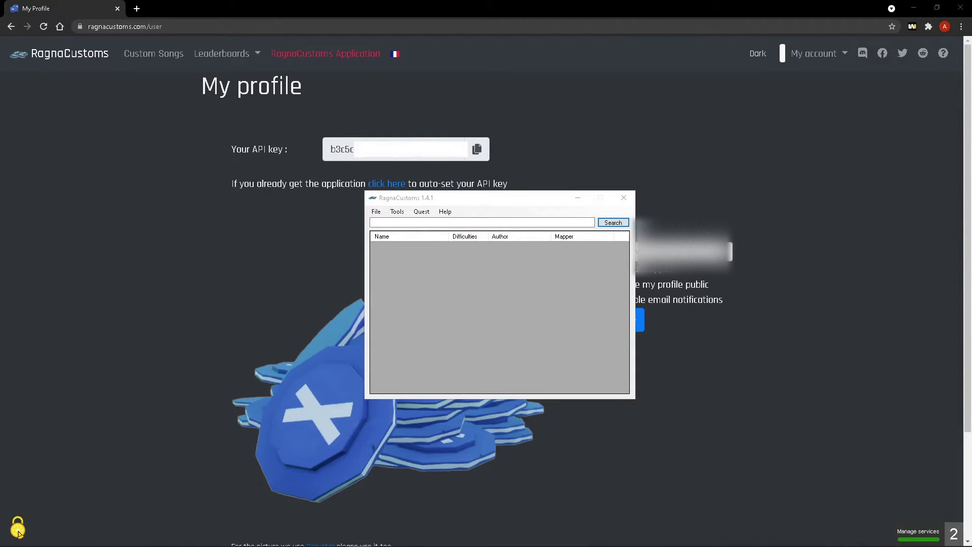
left_click_drag(904, 97, 250, 57)
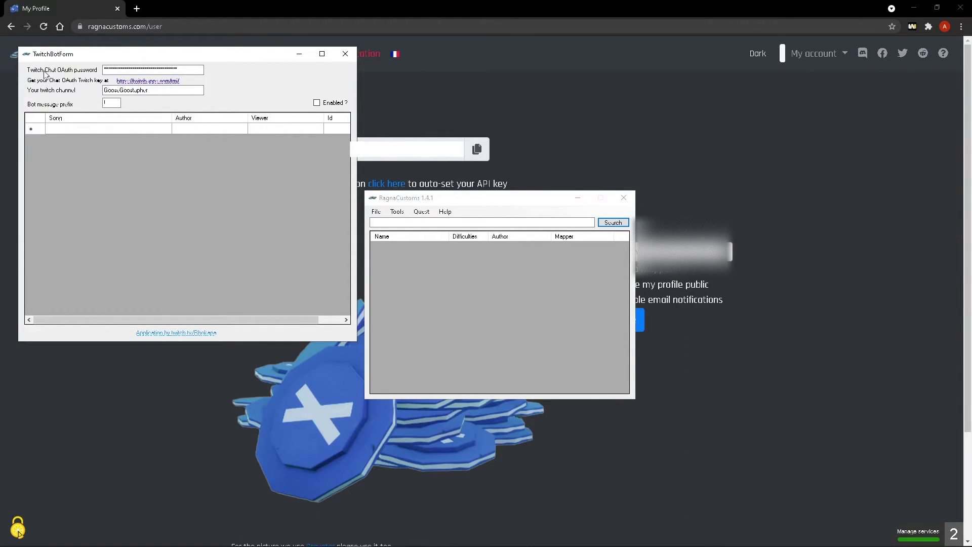
Paste a twitchapps-generated OAuth password, fill the channel field, and tick Enabled
left_click(148, 81)
key("ctrl+c")
key("alt+Tab")
left_click(152, 70)
key("ctrl+v")
key("BackSpace")
key("BackSpace")
key("BackSpace")
key("ctrl+v")
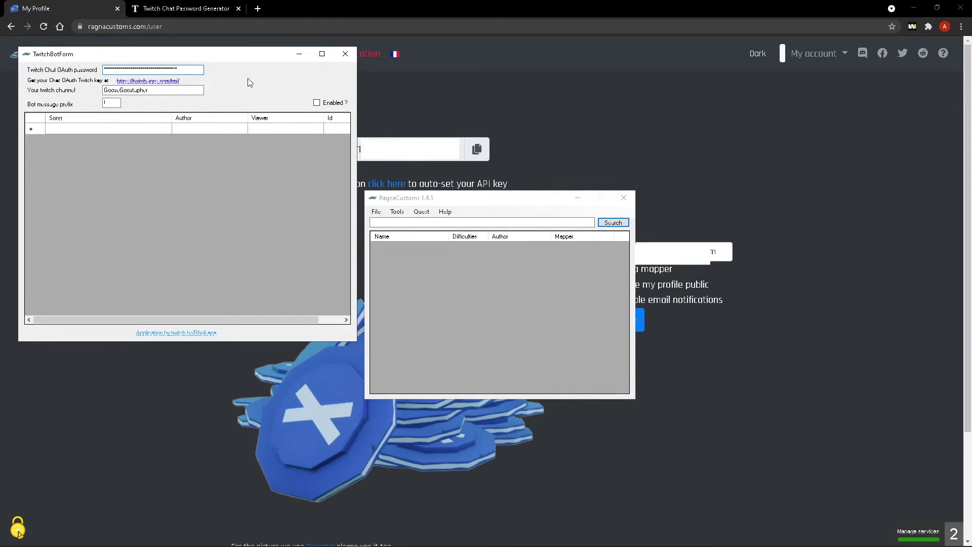
left_click(134, 91)
left_click(316, 103)
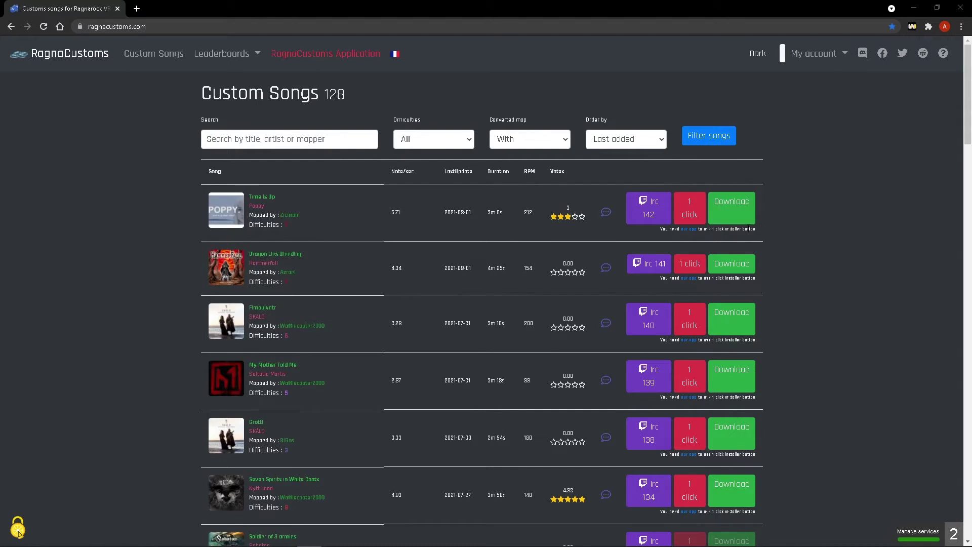
Download the TimeIsUp.zip archive from the Time Is Up row and open it in WinRAR
left_click(732, 206)
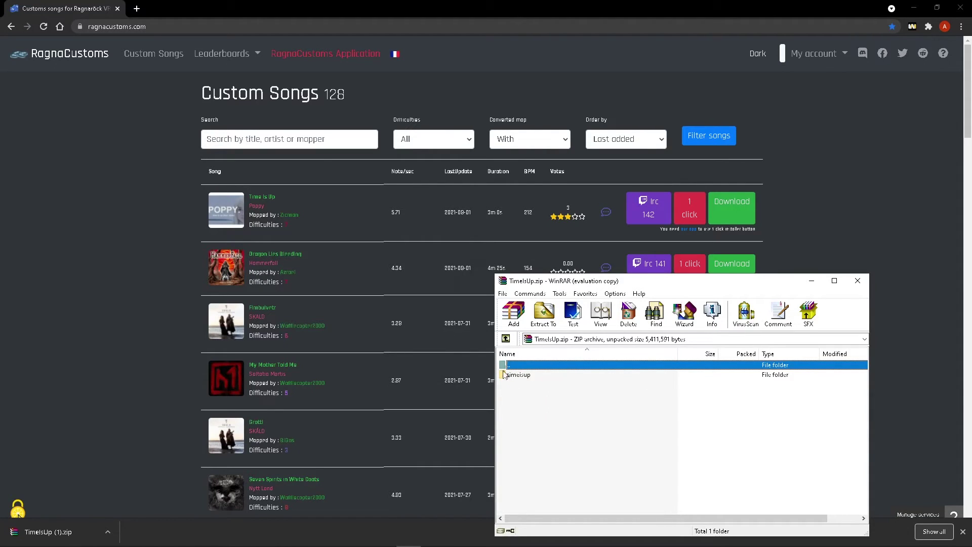
Copy the timeisup folder from TimeIsUp.zip into Documents\Ragnarock\CustomSongs and verify its files
key("super+e")
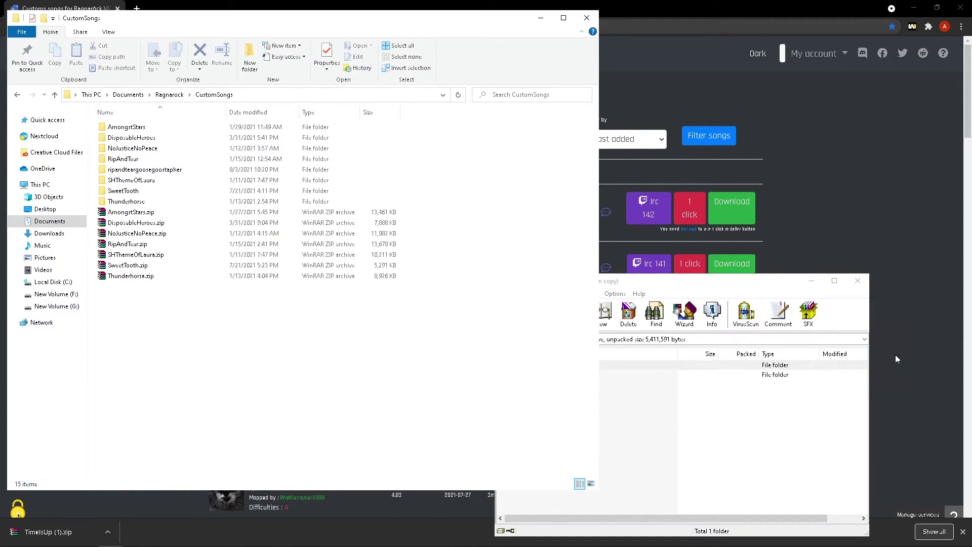
left_click(698, 435)
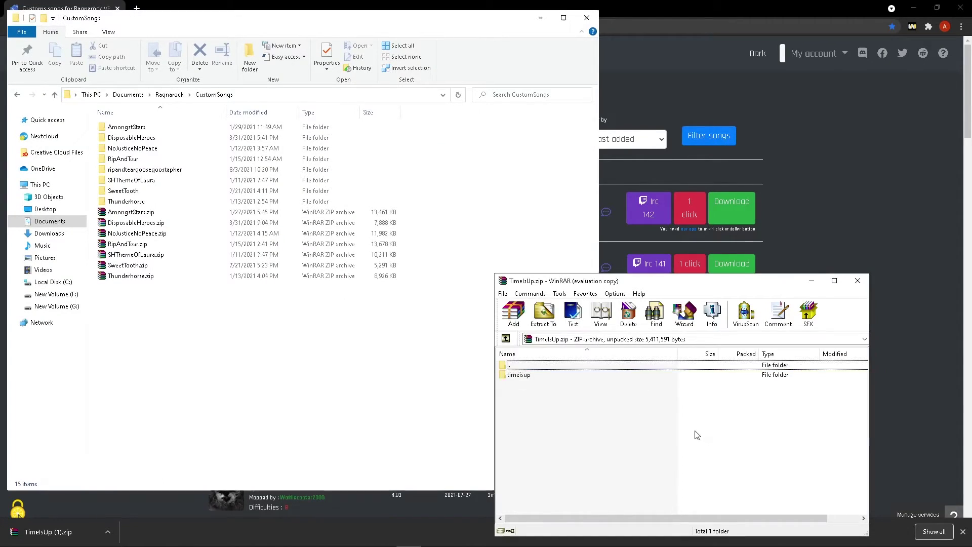
left_click(516, 375)
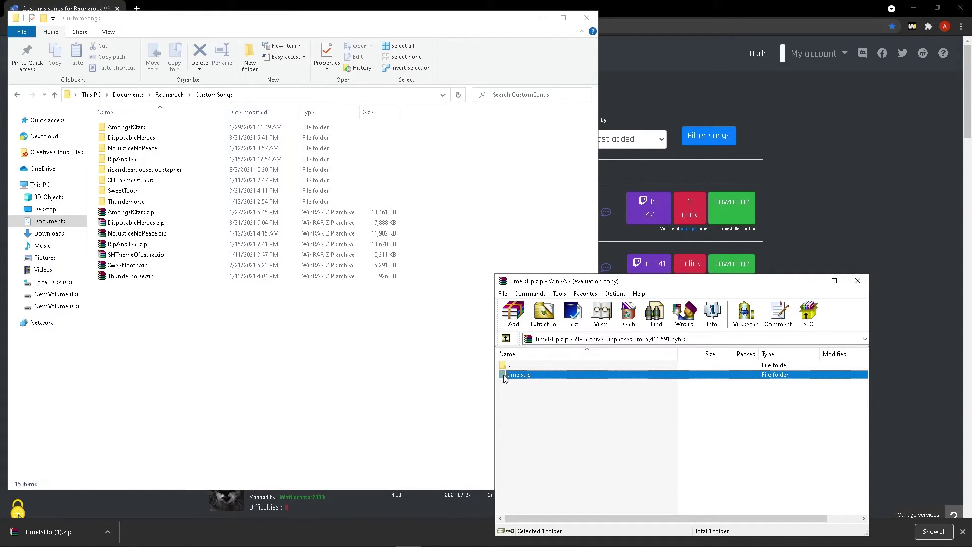
left_click_drag(504, 374, 171, 323)
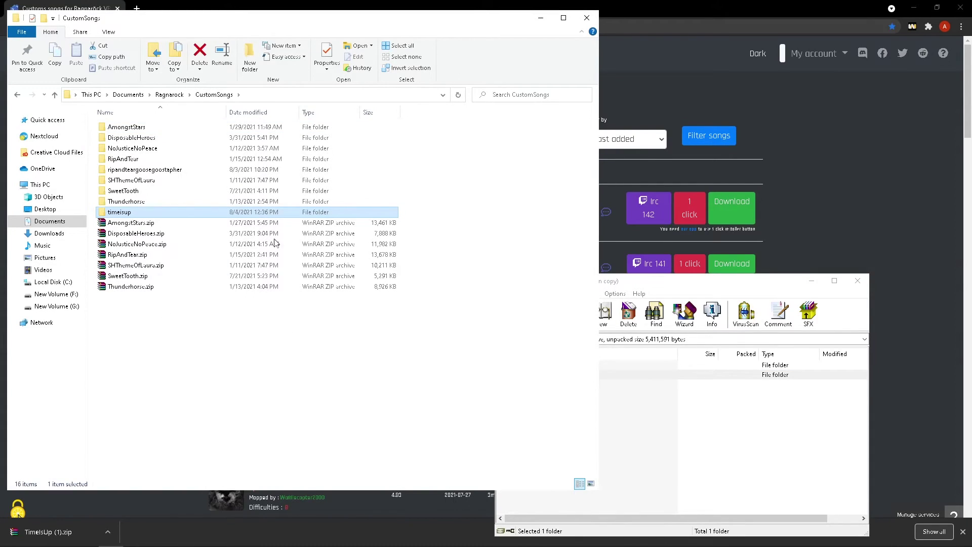
double_click(124, 211)
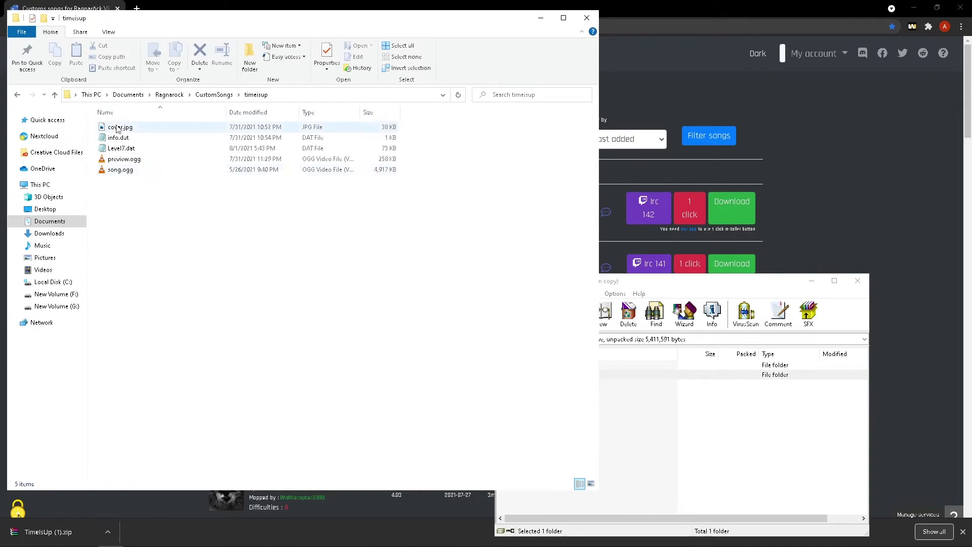
key("alt+Tab")
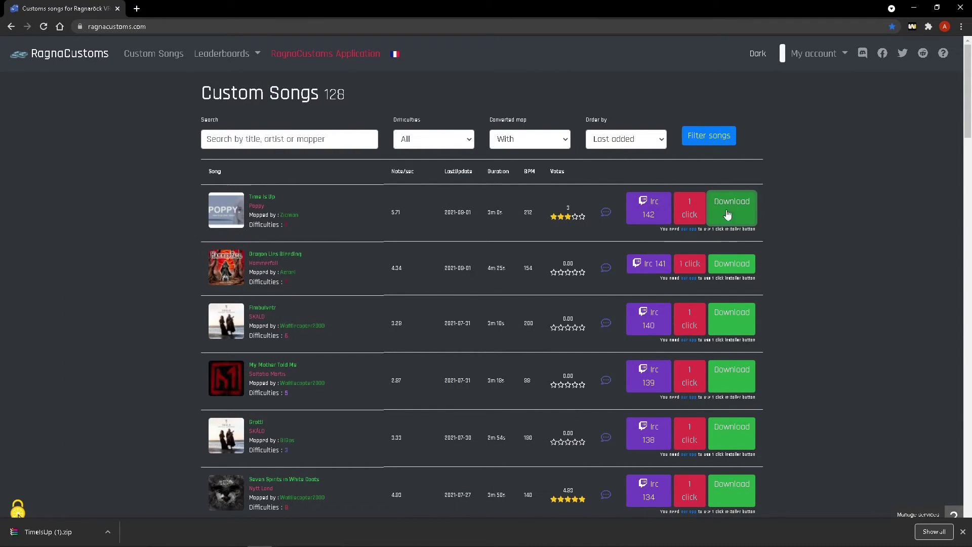
Install Time Is Up with the '1 click' button and acknowledge the download-completed notice
left_click(689, 212)
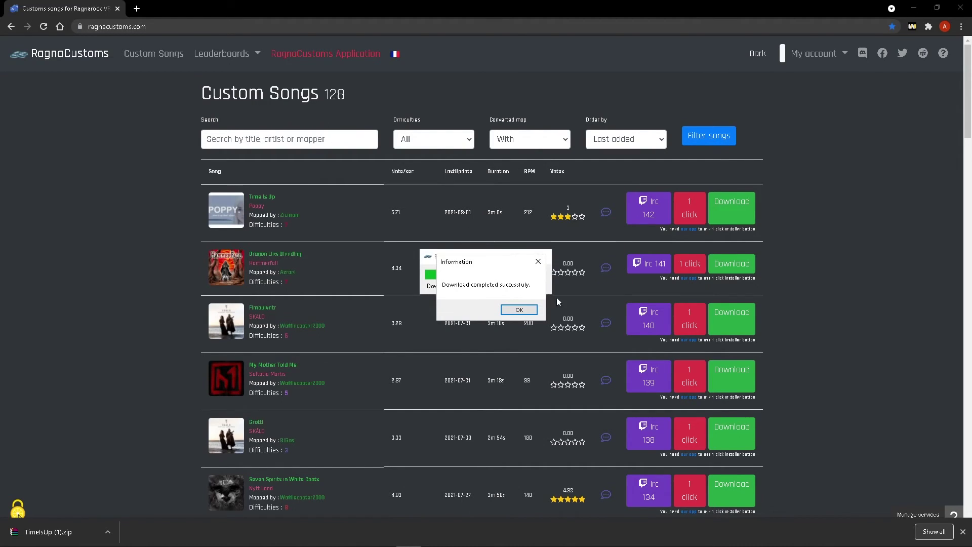
left_click(519, 310)
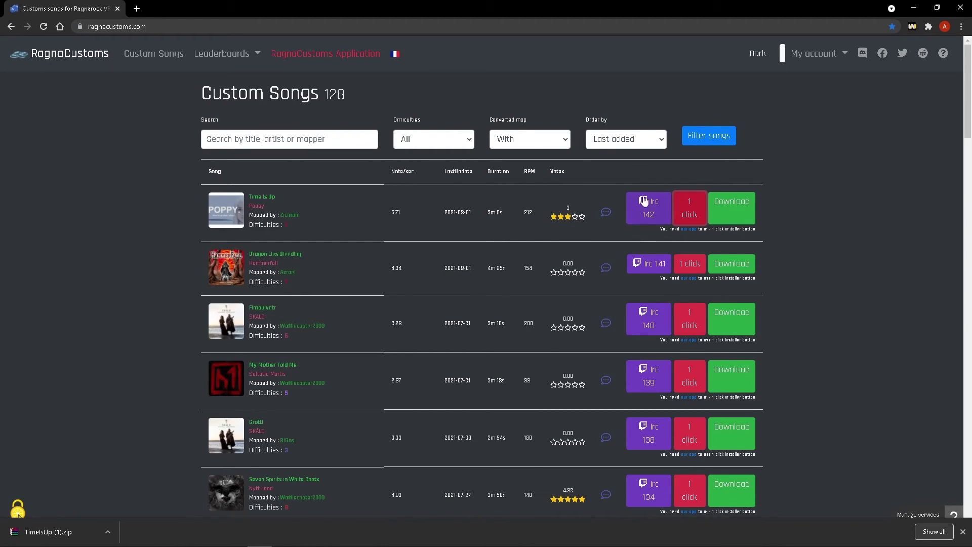
Copy the Time Is Up chat request command from its 'Irc 142' button
left_click(650, 215)
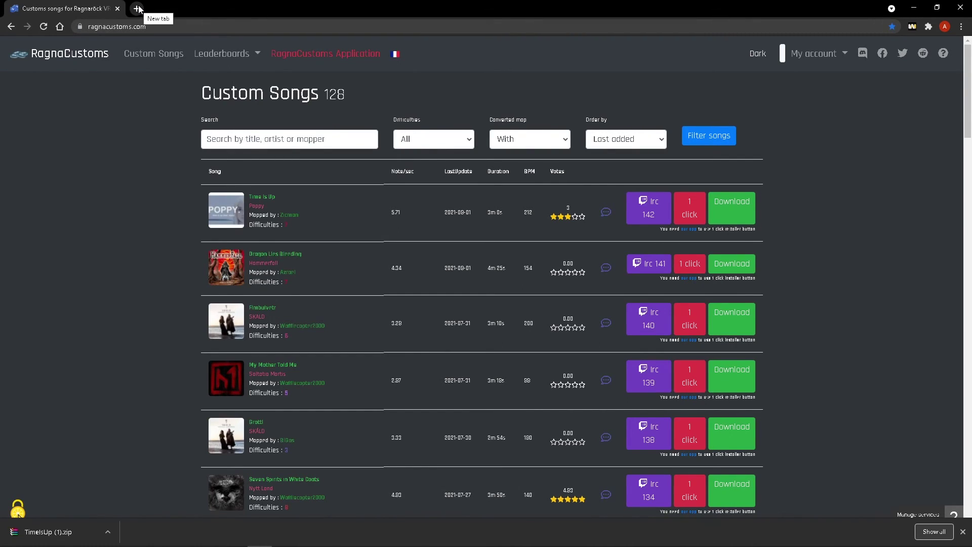
left_click(689, 207)
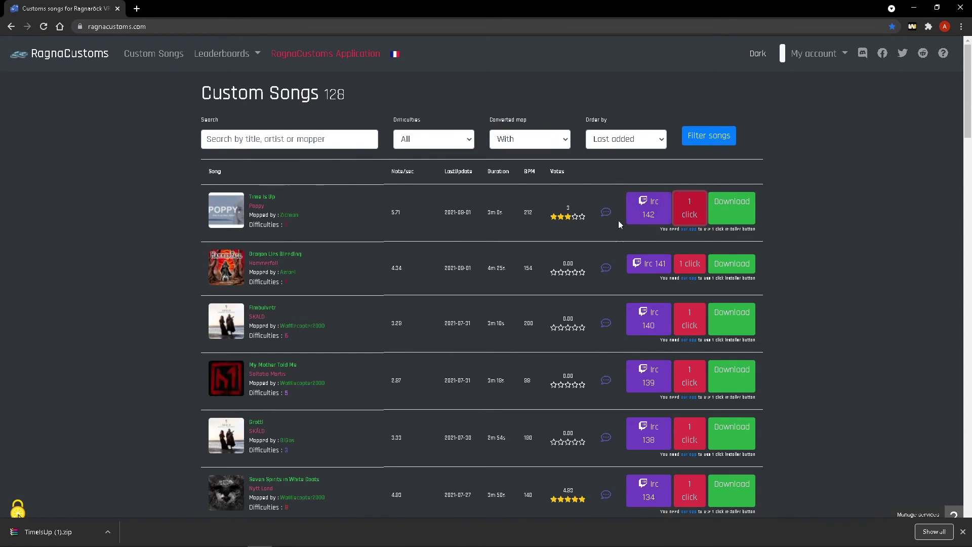
left_click(650, 214)
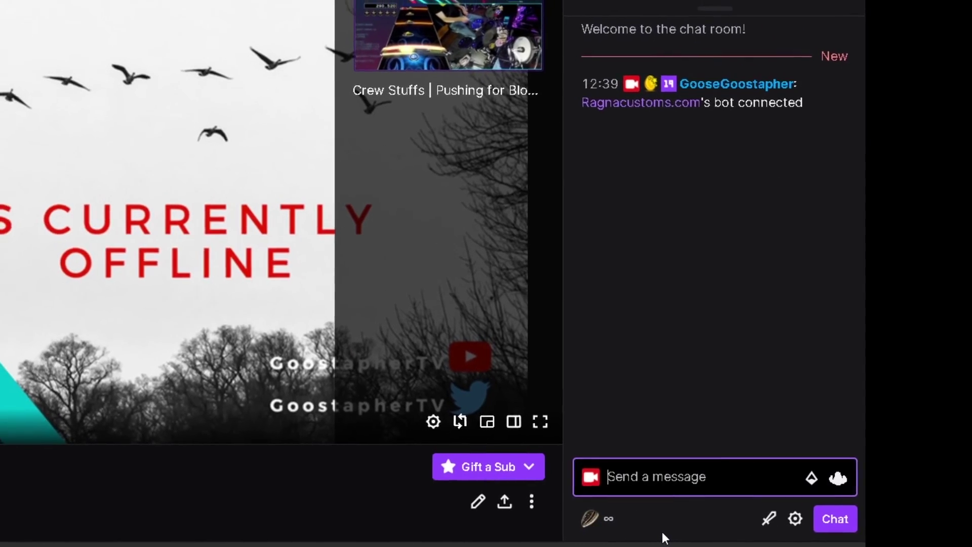
type("!rc 142")
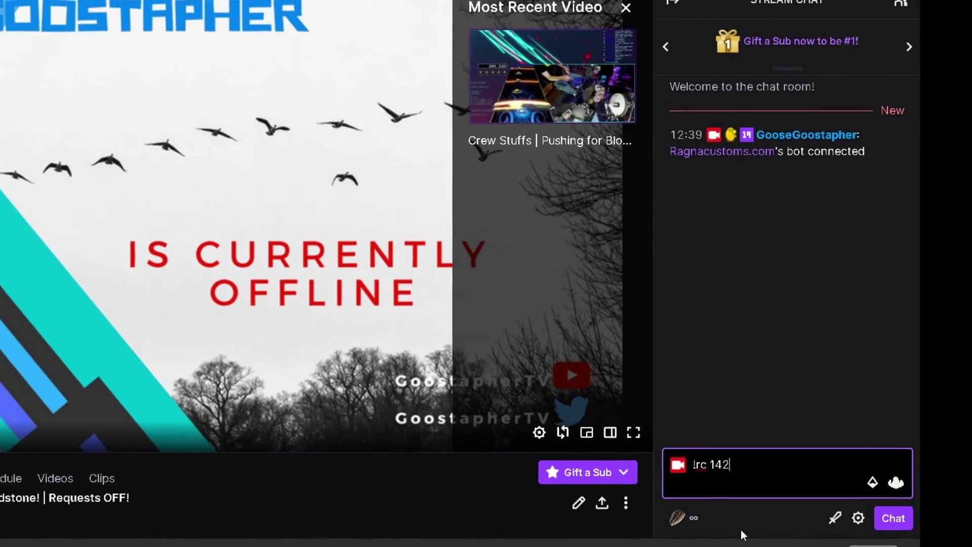
Send the !rc 142 request for Time Is Up in the Twitch chat
key("Return")
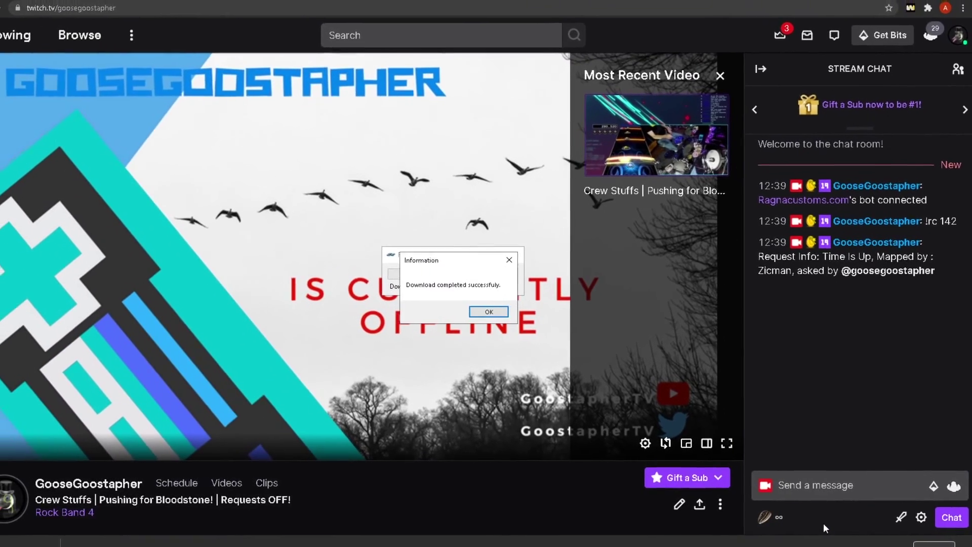